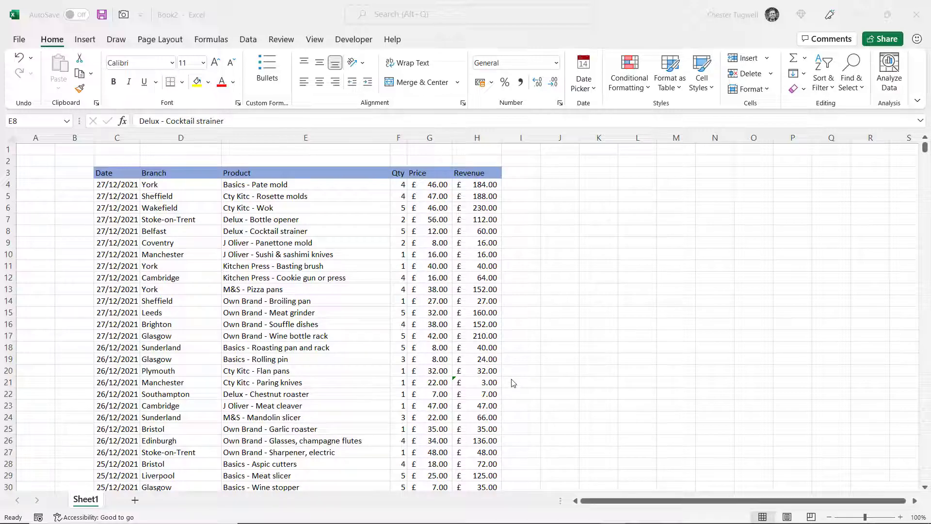
Switch to the Book2 sales workbook and close it without saving, leaving Excel empty.
{"action": "key", "text": "alt+Tab"}
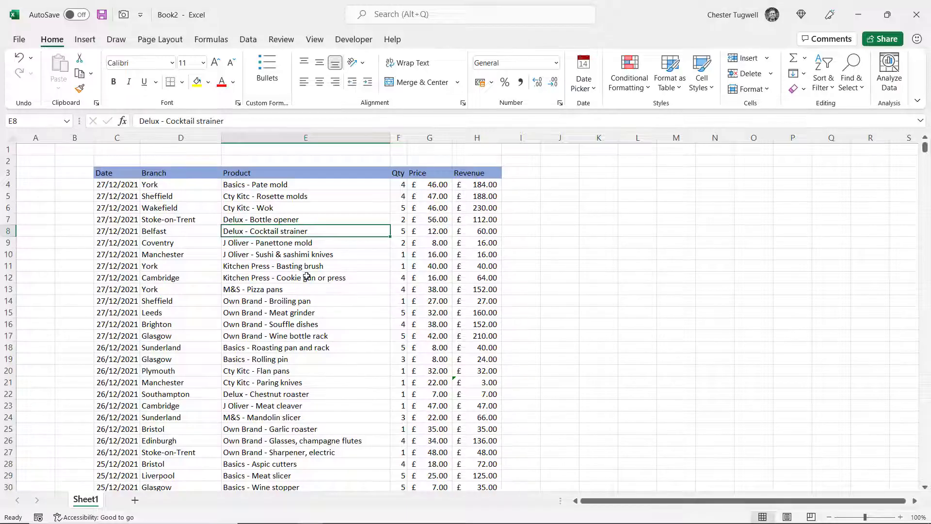
{"action": "scroll", "coordinate": [307, 276], "scroll_direction": "down", "scroll_amount": 2}
{"action": "scroll", "coordinate": [307, 276], "scroll_direction": "up", "scroll_amount": 2}
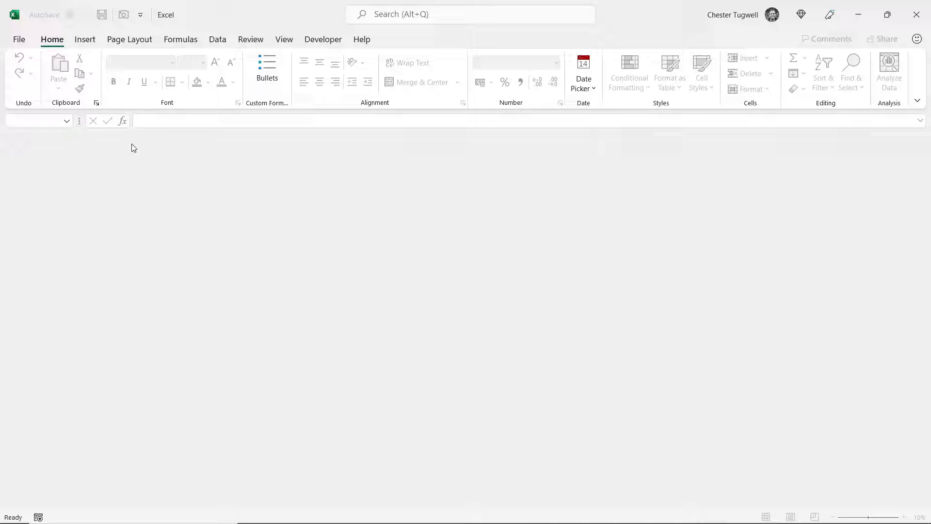
Reopen the unsaved Book2 file from Recover Unsaved Workbooks.
{"action": "left_click", "coordinate": [19, 41]}
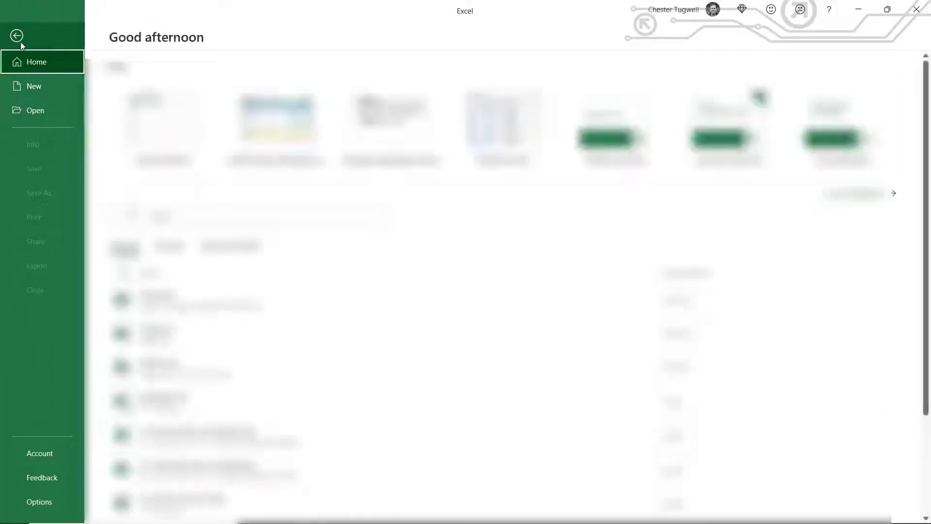
{"action": "left_click", "coordinate": [36, 110]}
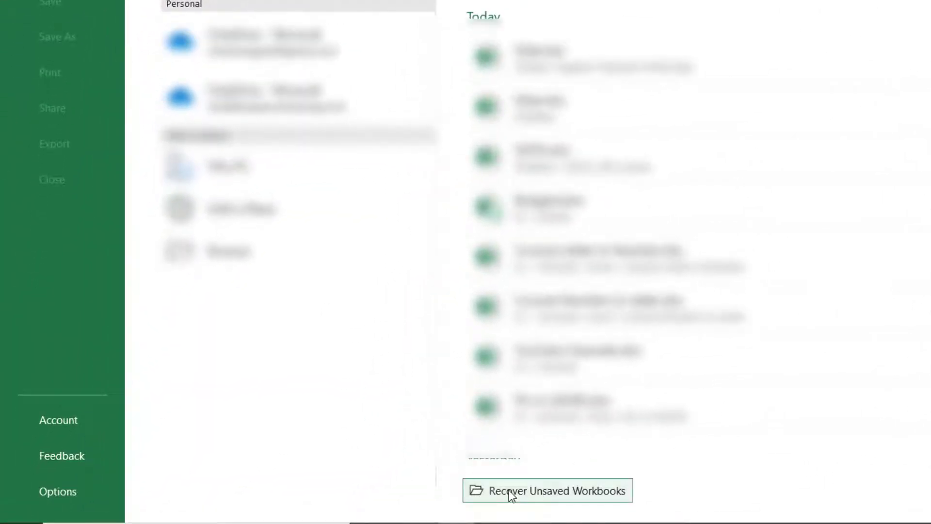
{"action": "left_click", "coordinate": [434, 493]}
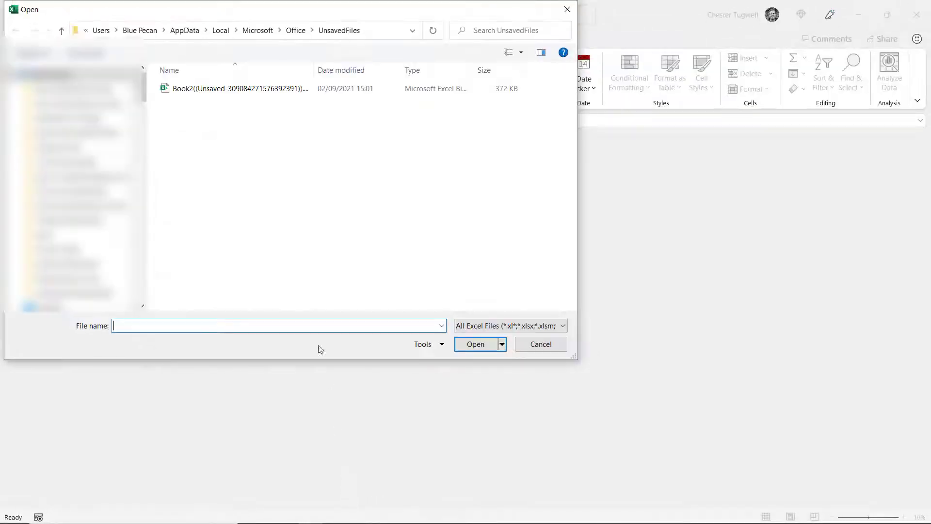
{"action": "left_click", "coordinate": [170, 89]}
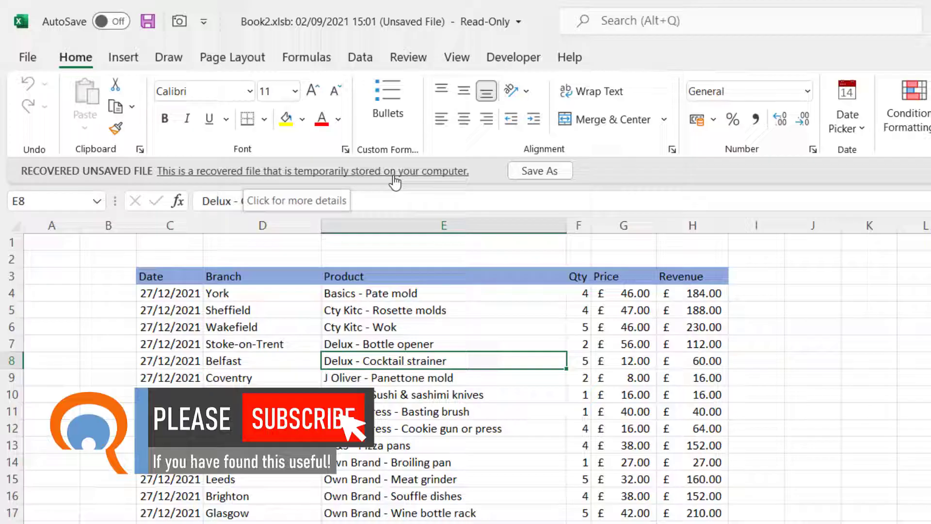
Save the recovered workbook under the name 'Data File'.
{"action": "left_click", "coordinate": [516, 172]}
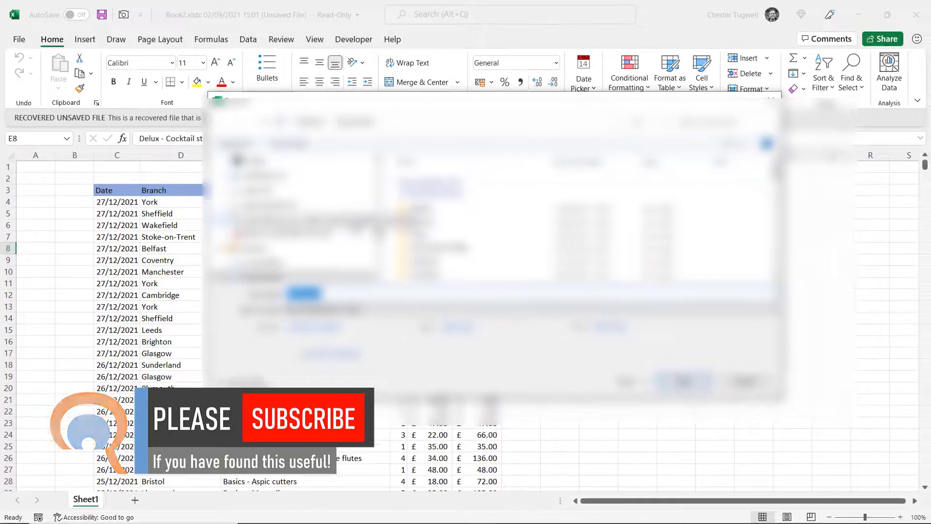
{"action": "type", "text": "Data "}
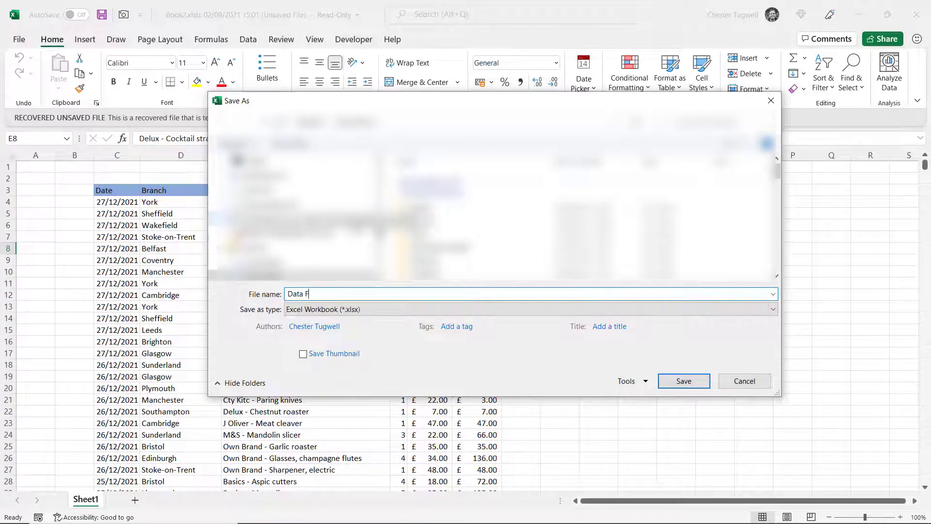
{"action": "type", "text": "File"}
{"action": "key", "text": "Return"}
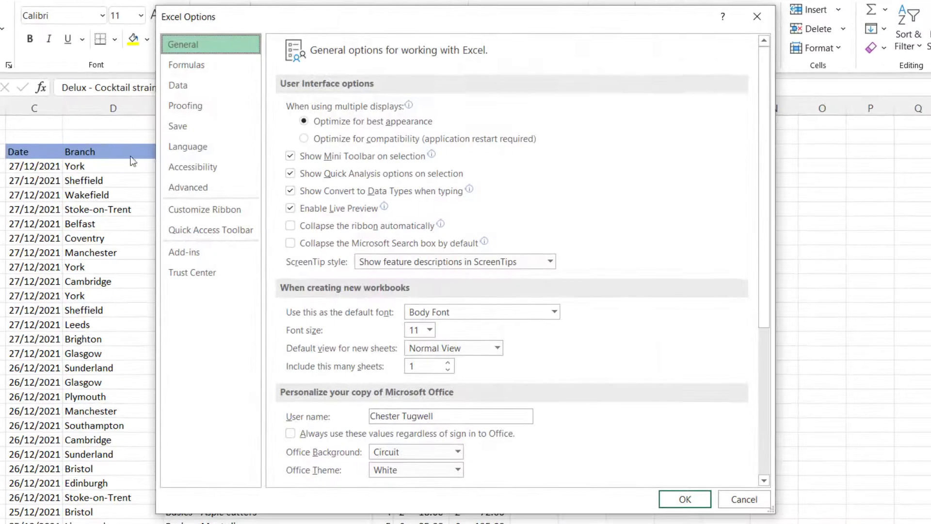
Review the Save options, including AutoRecover every 1 minute, then confirm with OK.
{"action": "left_click", "coordinate": [194, 126]}
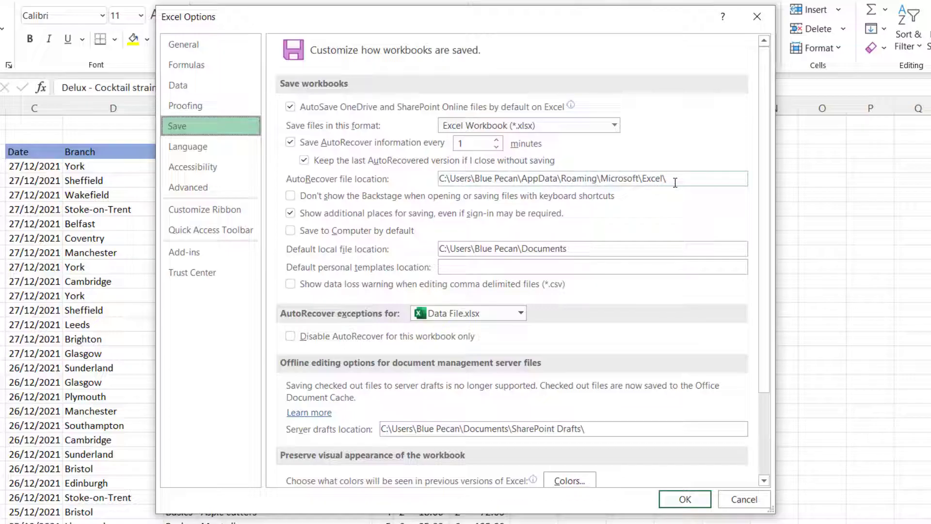
{"action": "left_click", "coordinate": [694, 501]}
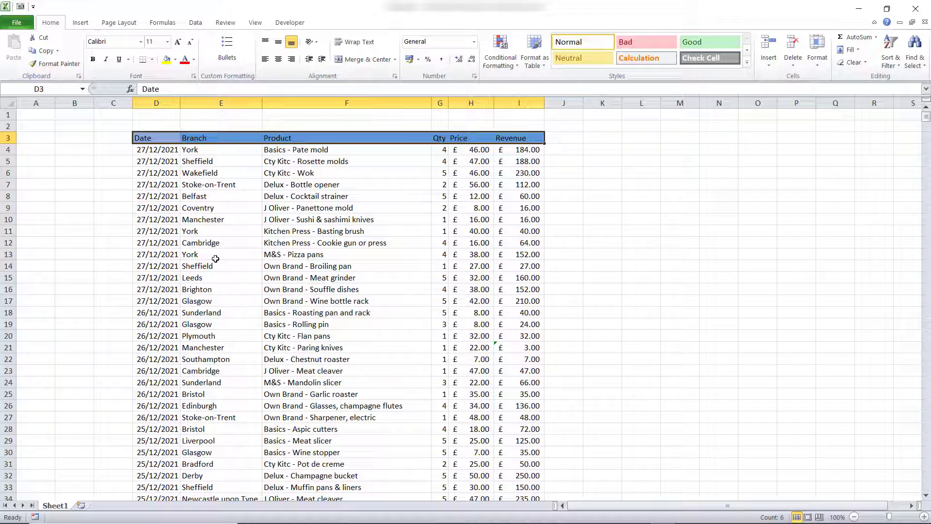
Clear columns D–I from row 15 to the last row and save, keeping the 11 entries dated 27/12/2021.
{"action": "left_click_drag", "start_coordinate": [160, 279], "coordinate": [527, 299]}
{"action": "key", "text": "ctrl+shift+Down"}
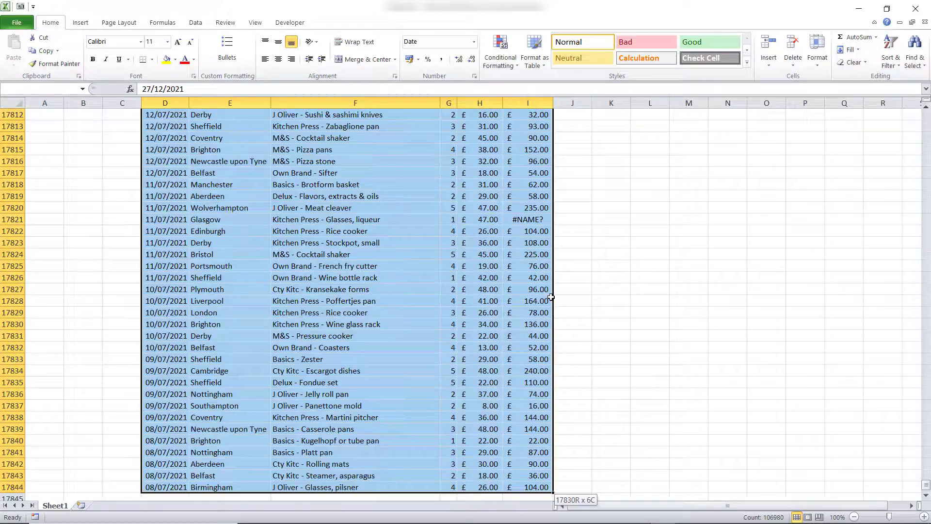
{"action": "key", "text": "ctrl+BackSpace"}
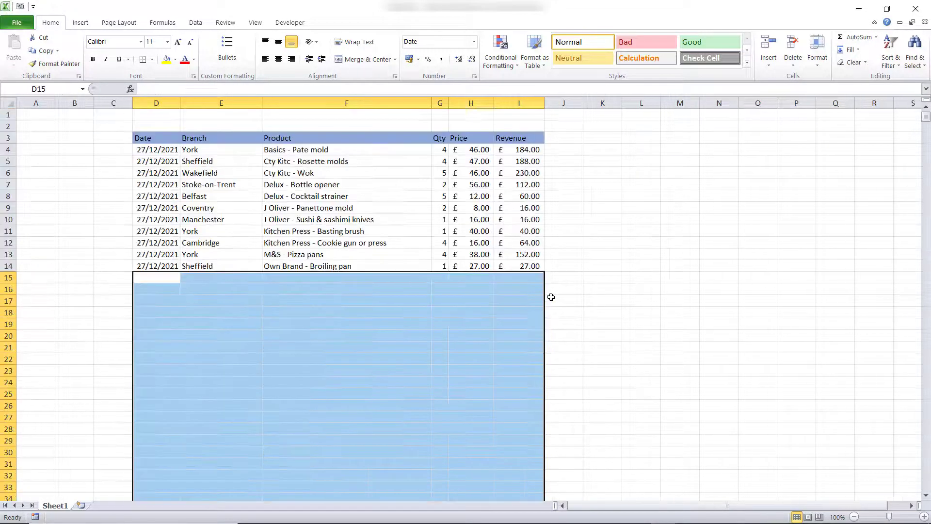
{"action": "left_click", "coordinate": [17, 22]}
{"action": "left_click", "coordinate": [17, 22]}
{"action": "left_click", "coordinate": [461, 251]}
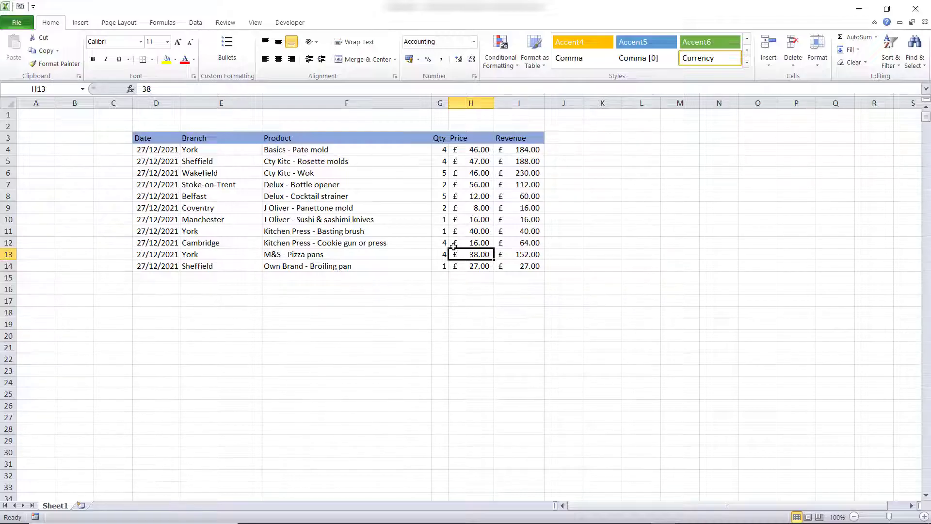
Restore the Today 14:54 autosave over the saved file, bringing the table back through row 30.
{"action": "left_click", "coordinate": [9, 28]}
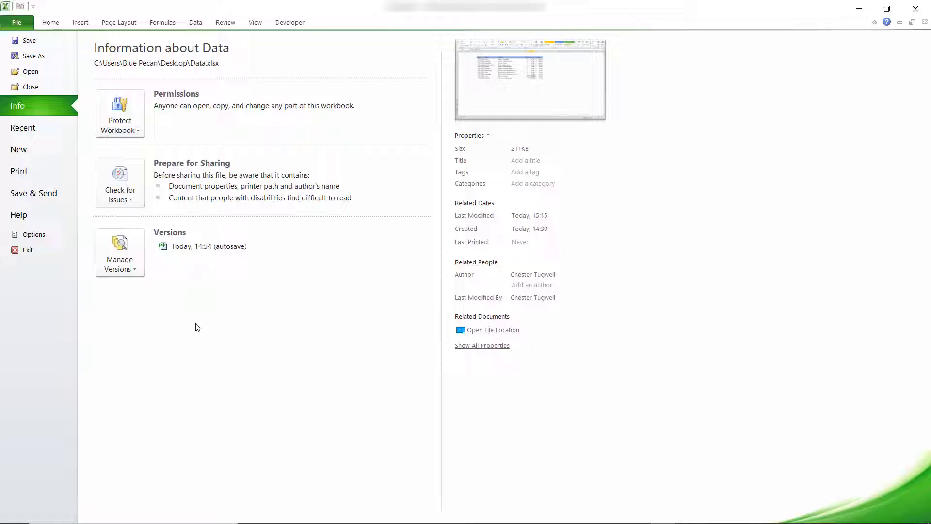
{"action": "left_click", "coordinate": [210, 247]}
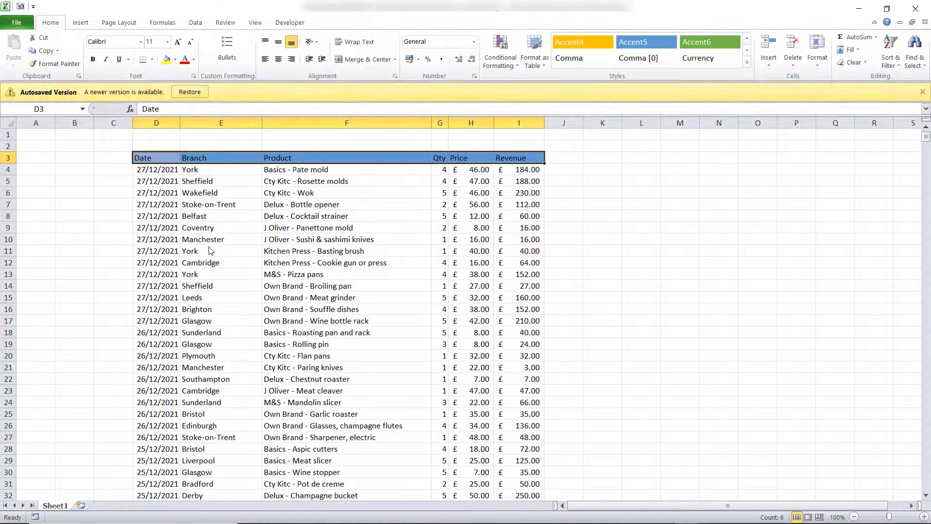
{"action": "scroll", "coordinate": [252, 253], "scroll_direction": "down", "scroll_amount": 4}
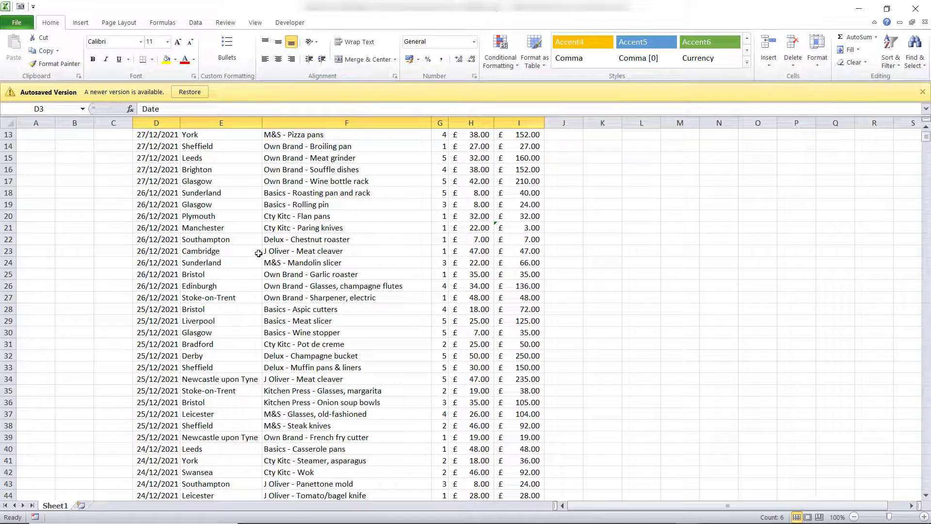
{"action": "scroll", "coordinate": [250, 249], "scroll_direction": "up", "scroll_amount": 4}
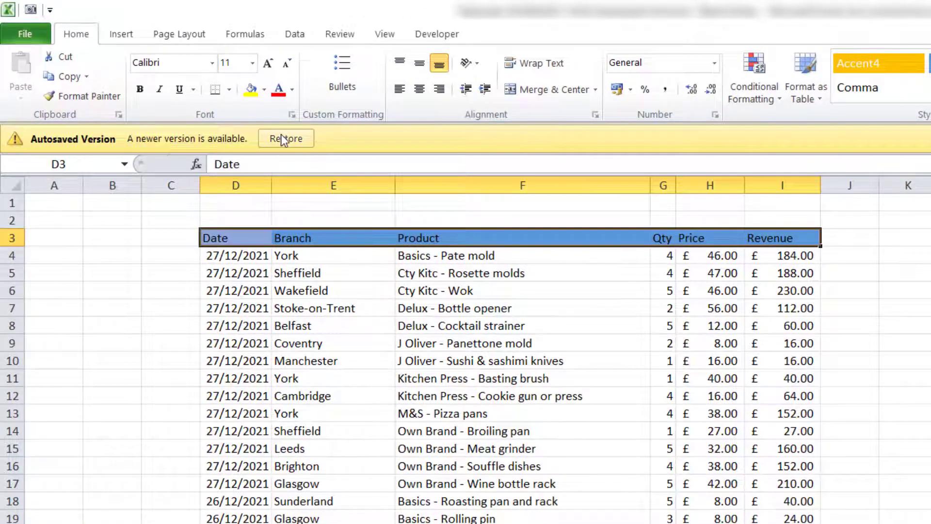
{"action": "left_click", "coordinate": [282, 137]}
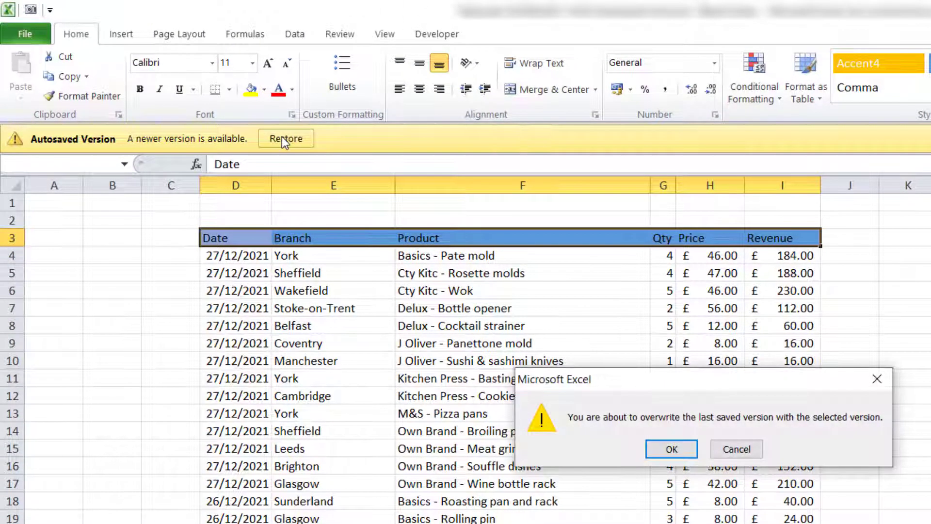
{"action": "left_click", "coordinate": [672, 450]}
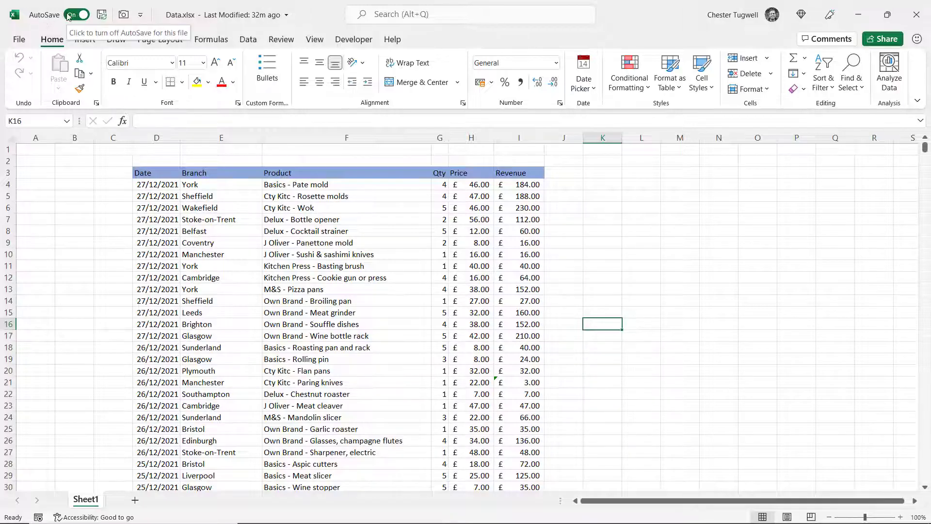
Clear columns D–I from row 17 down in Data.xlsx, keeping rows 4–16.
{"action": "left_click", "coordinate": [160, 336]}
{"action": "left_click_drag", "start_coordinate": [159, 336], "coordinate": [523, 334]}
{"action": "key", "text": "ctrl+shift+Down"}
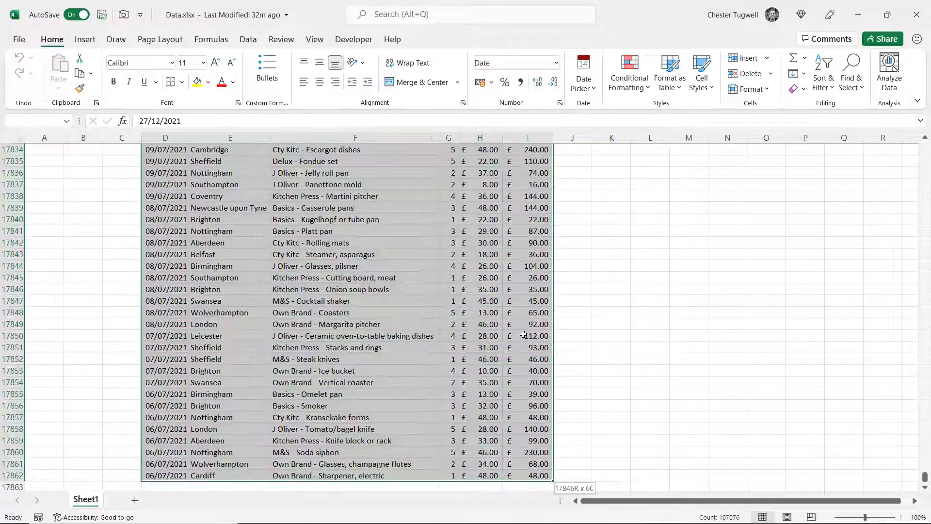
{"action": "key", "text": "Delete"}
{"action": "key", "text": "ctrl+Up"}
{"action": "left_click", "coordinate": [310, 239]}
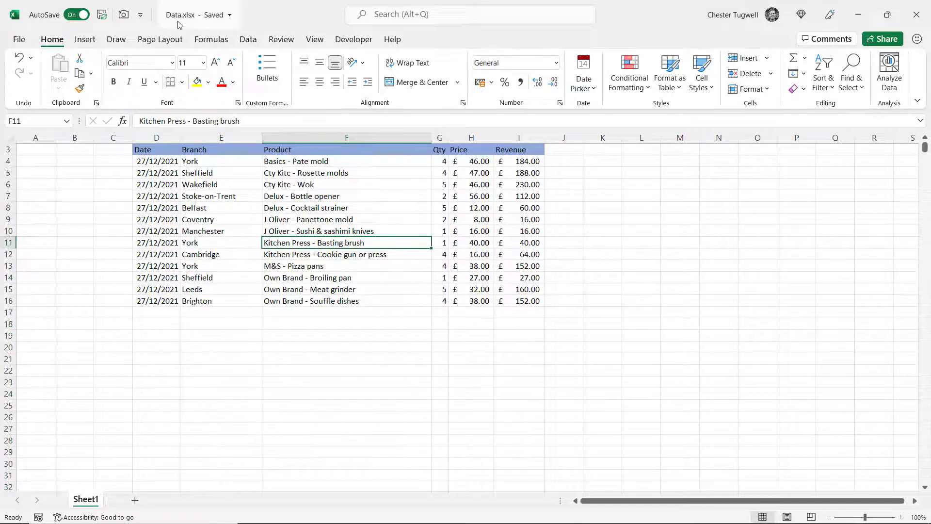
{"action": "mouse_move", "coordinate": [209, 22]}
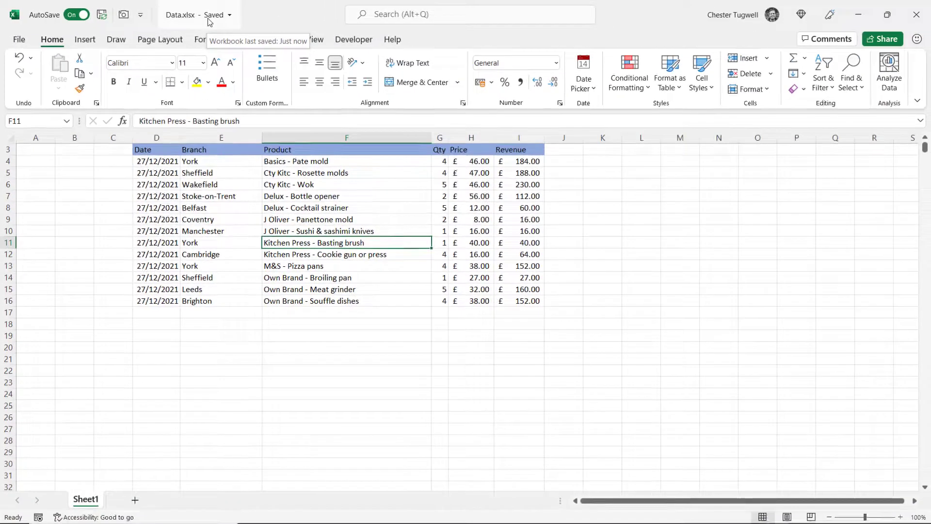
Show Data.xlsx's Version History listing today's saves from 14:40 to 15:17.
{"action": "left_click", "coordinate": [22, 40]}
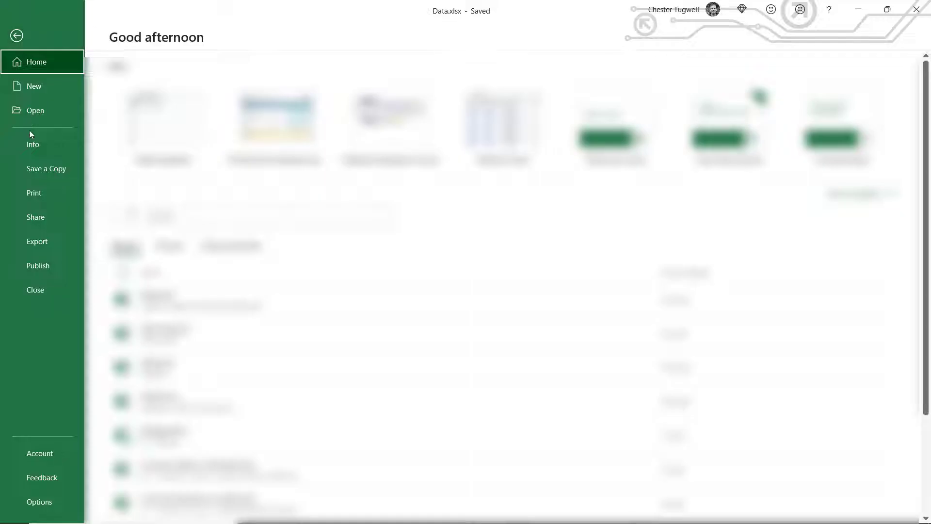
{"action": "left_click", "coordinate": [29, 142]}
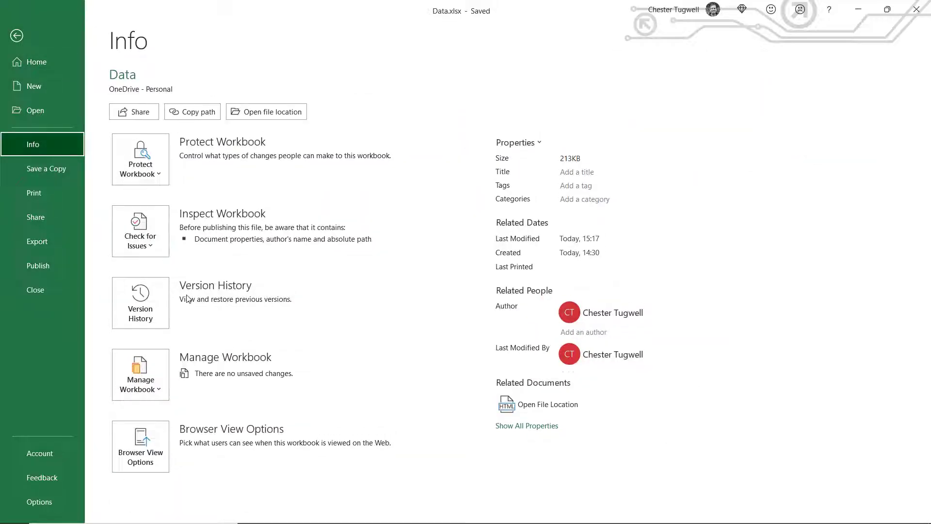
{"action": "left_click", "coordinate": [143, 313]}
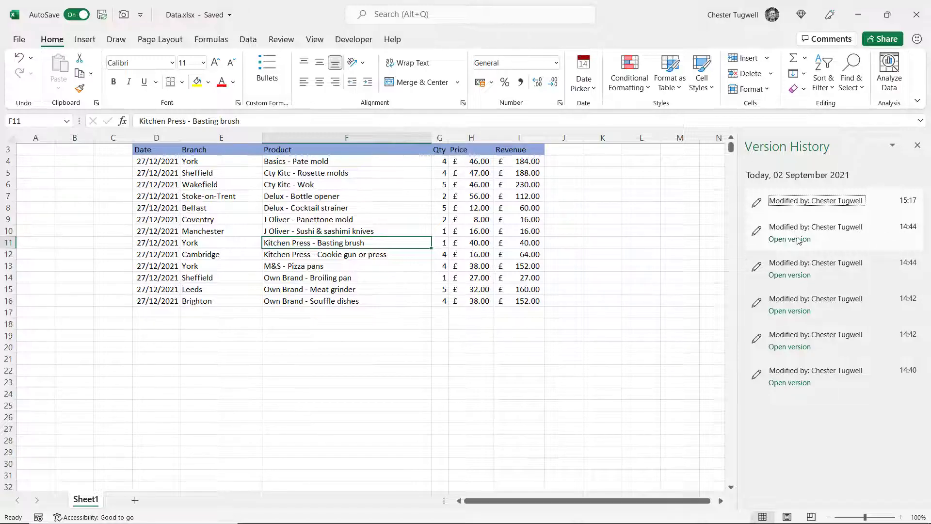
Open the 14:44 version of Data.xlsx, then close that window.
{"action": "left_click", "coordinate": [796, 240]}
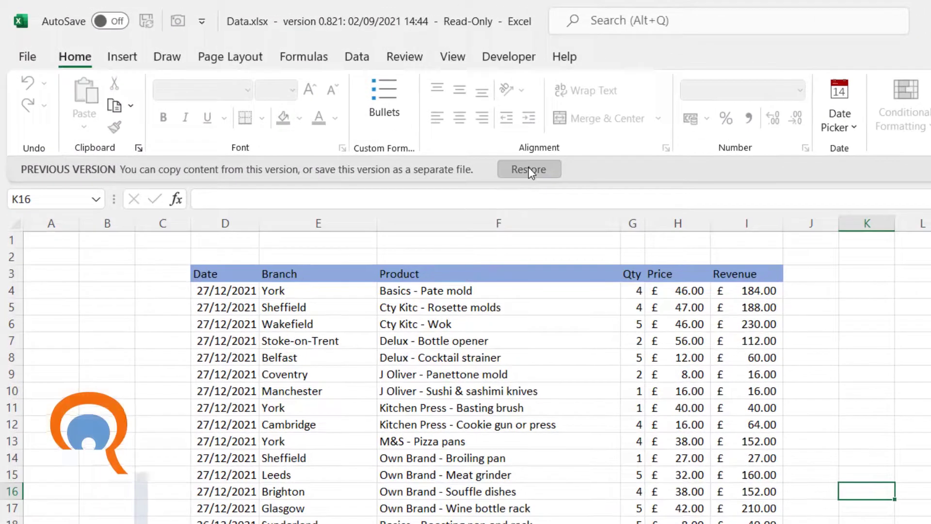
{"action": "key", "text": "ctrl+w"}
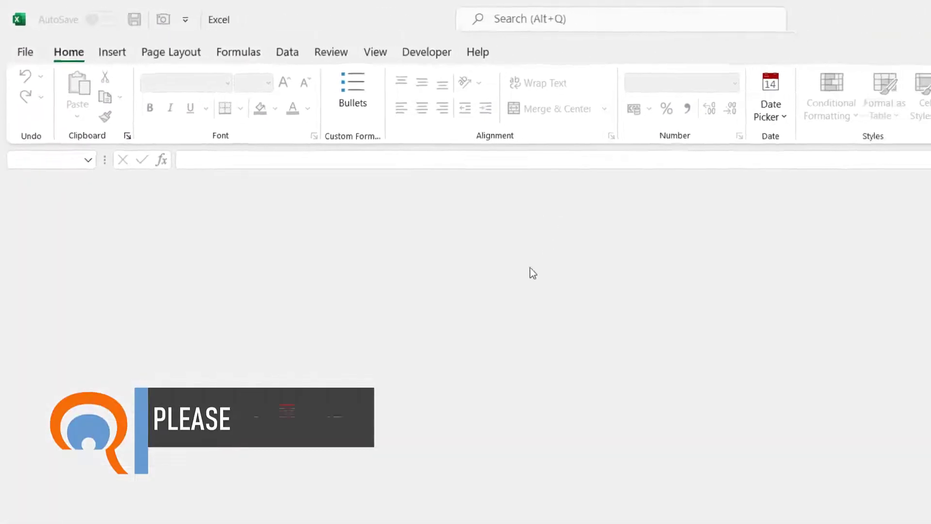